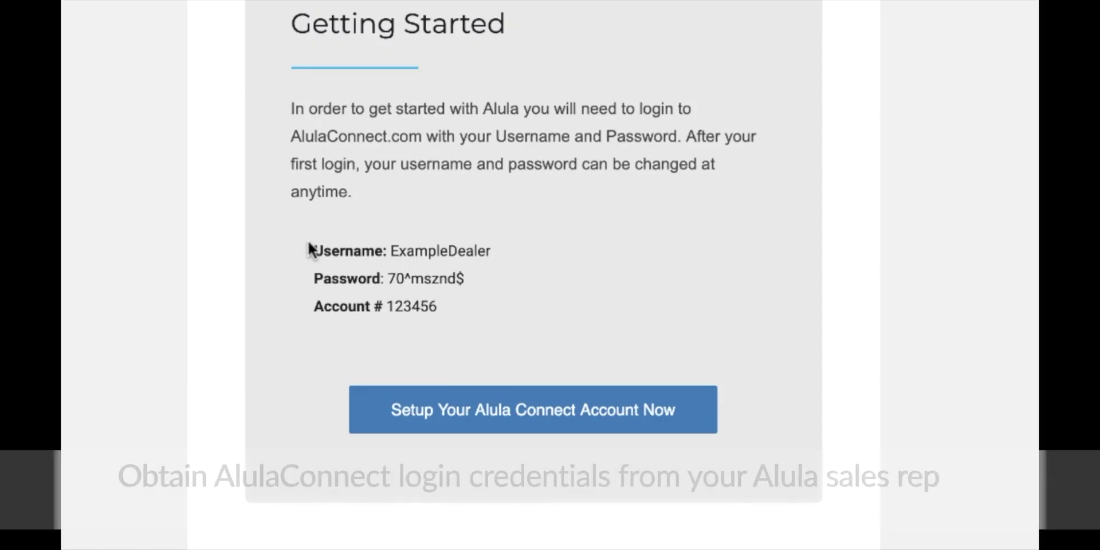
- Select the username and password lines in the Alula welcome email's Getting Started section
drag(309, 243, 446, 258)
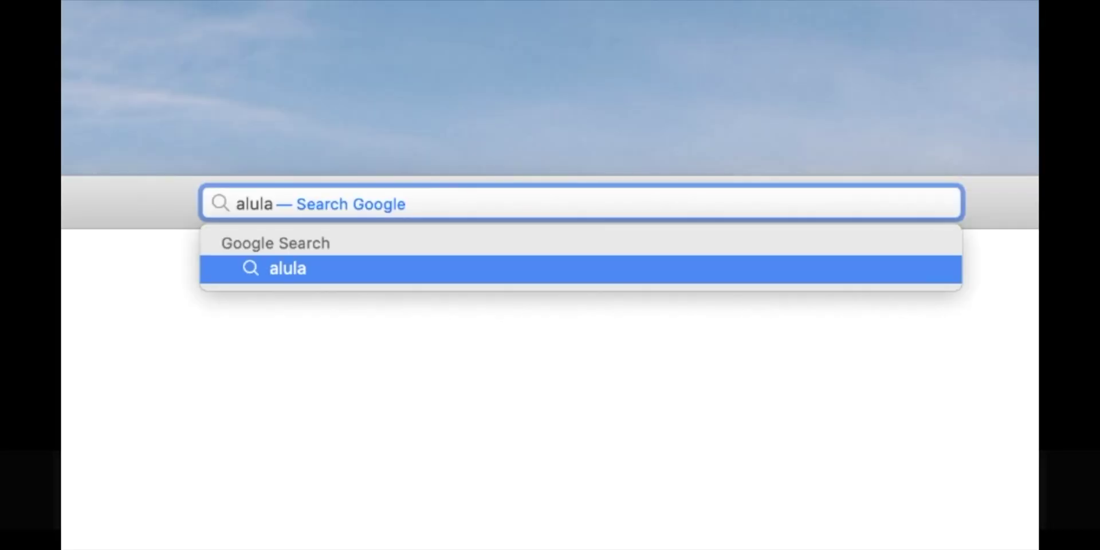
- Load alulaconnect.com in Safari and enter the dealer username on the sign-in page
text(con)
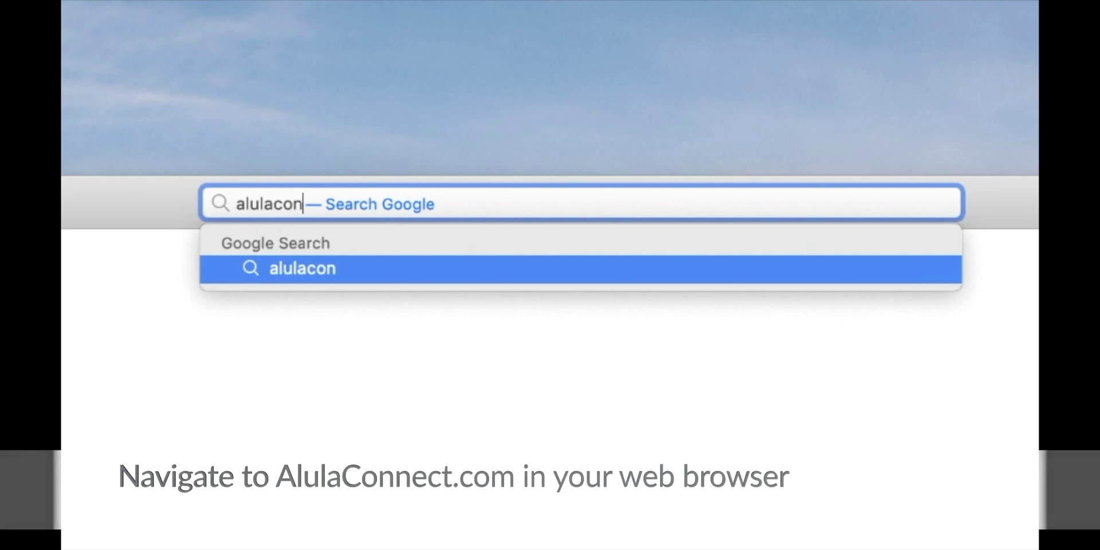
text(nect.com)
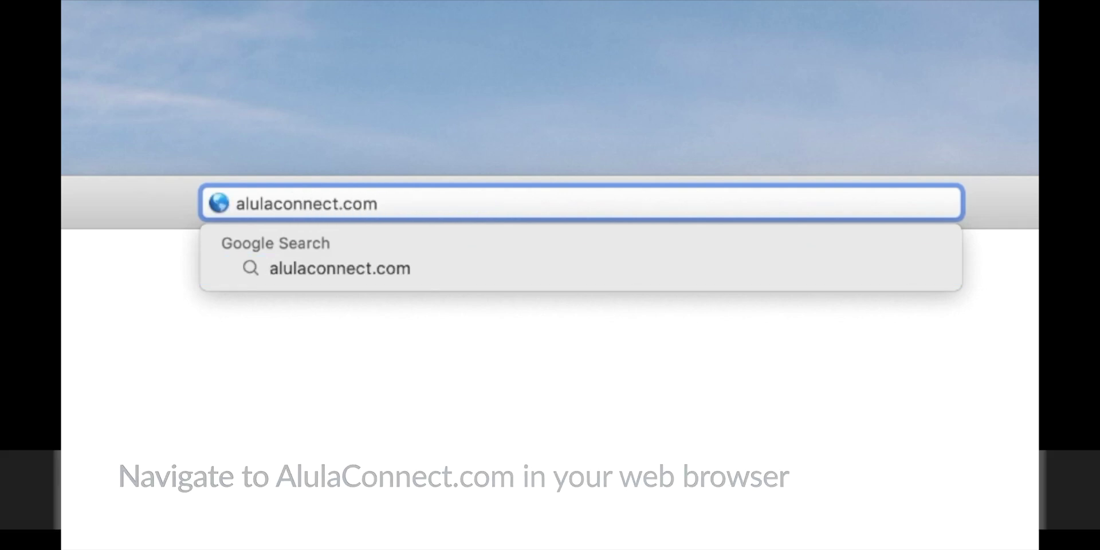
key(Return)
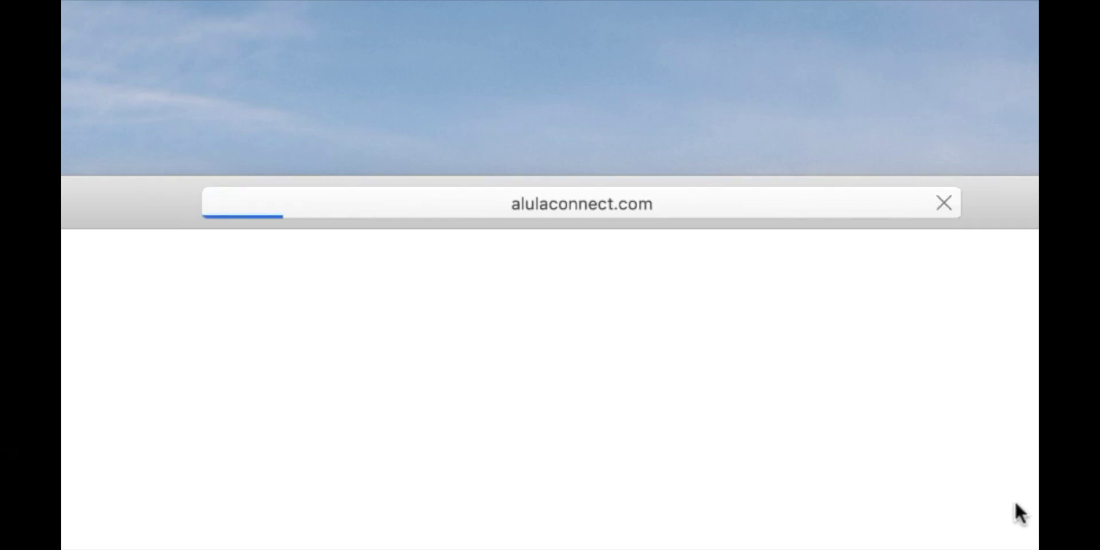
text(ExampleDealer)
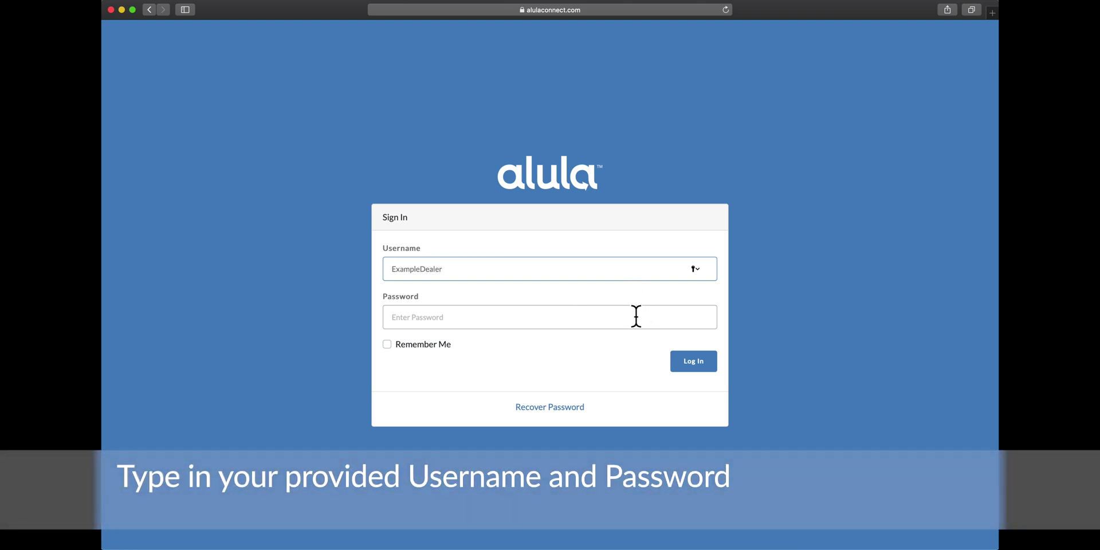
text(•••)
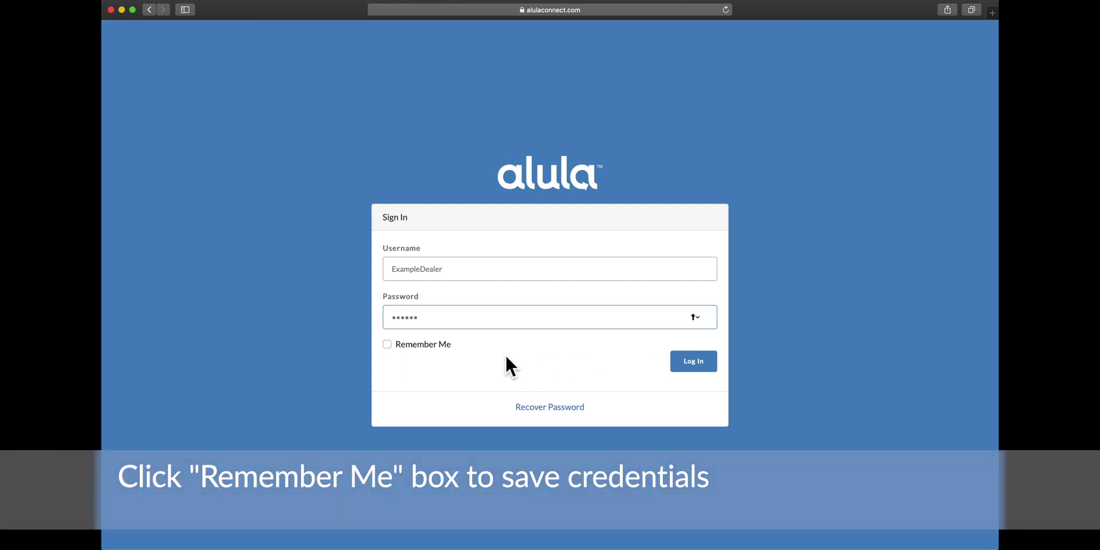
- Tick Remember Me and log in to AlulaConnect
click(390, 347)
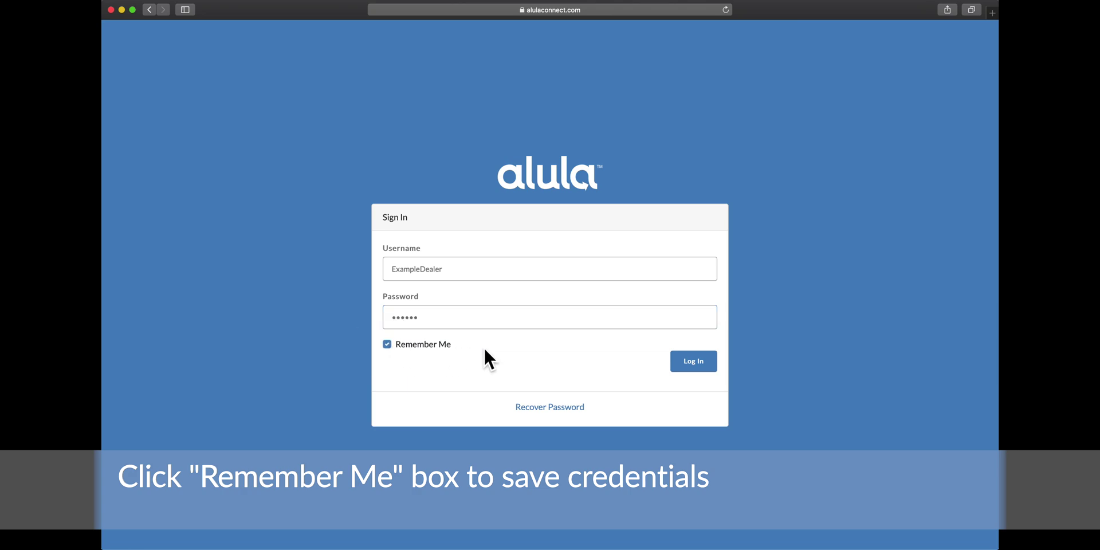
click(690, 363)
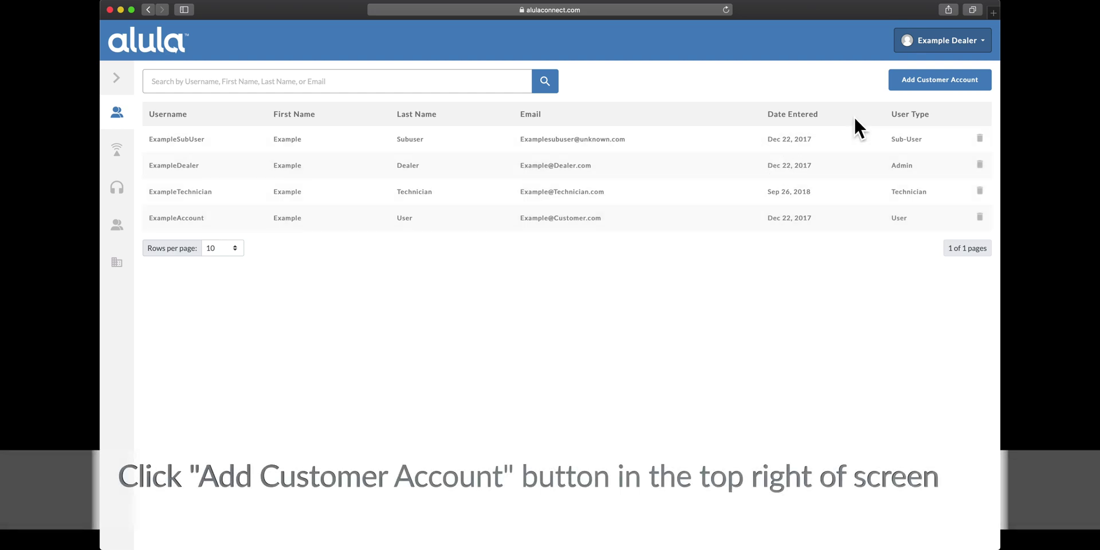
- Start a new customer account with Add Customer Account
click(915, 83)
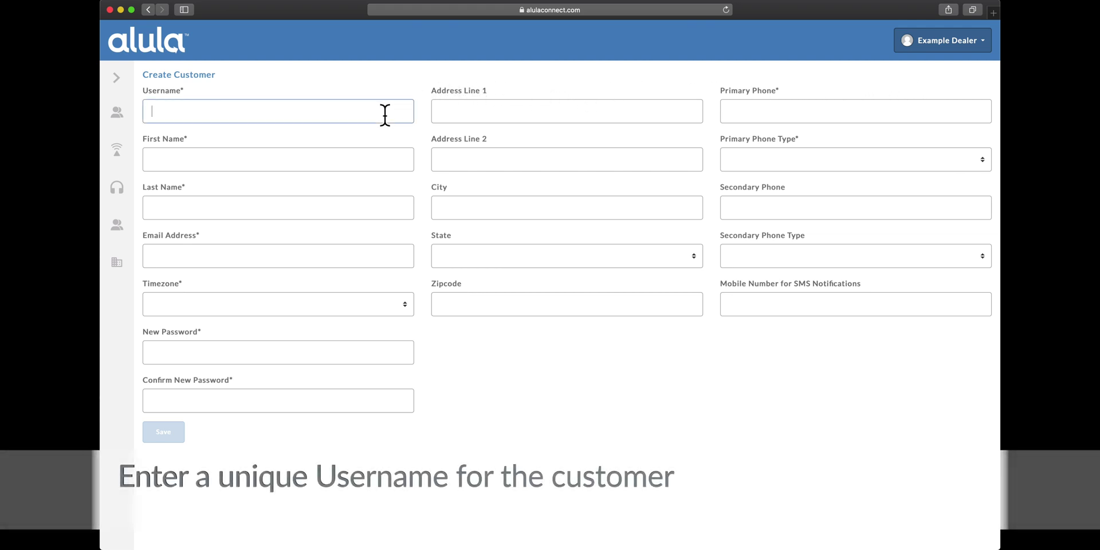
- Enter the customer's username, name and email, and set the timezone to US/Central
text(ExampleCustomer)
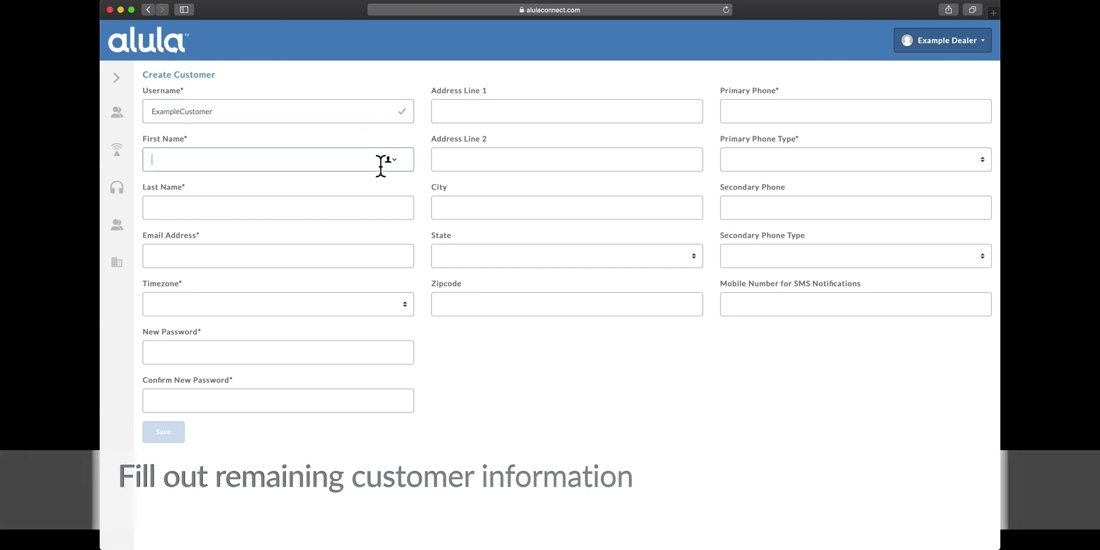
text(Example)
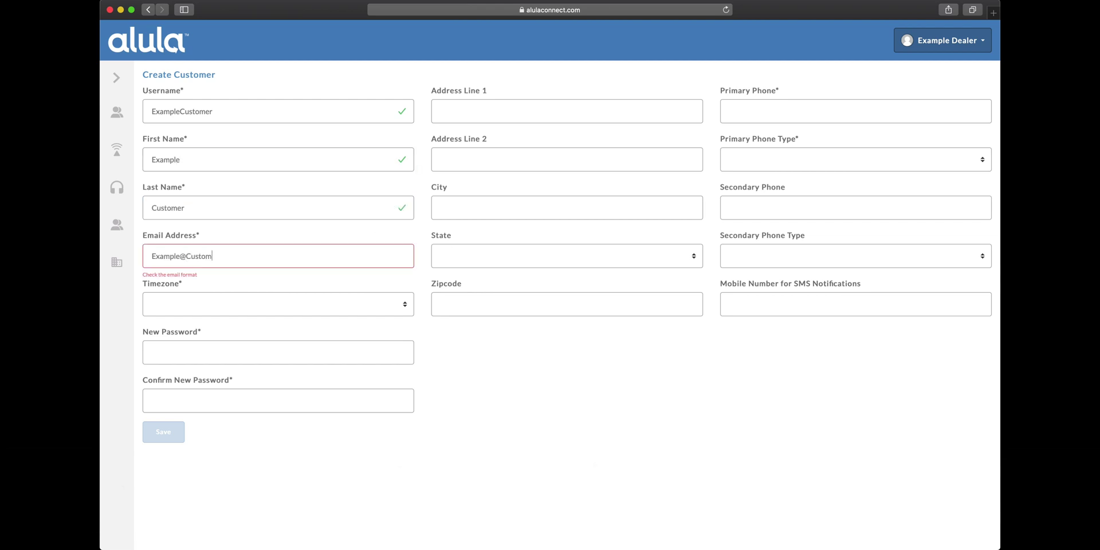
text(r.com)
click(391, 304)
click(391, 312)
- Enter the customer's password and primary phone number, with Work as the phone type
click(374, 350)
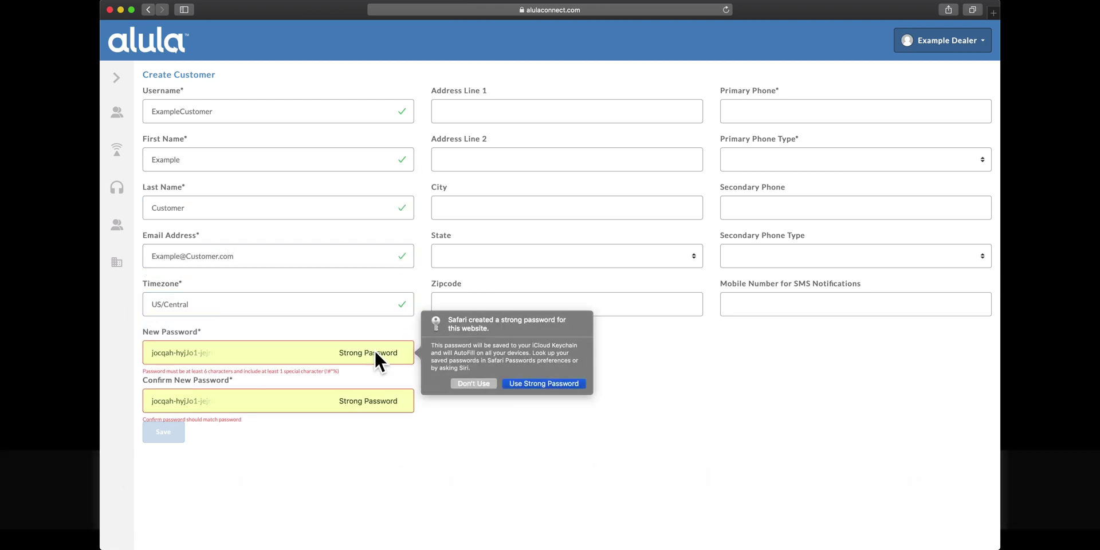
click(463, 384)
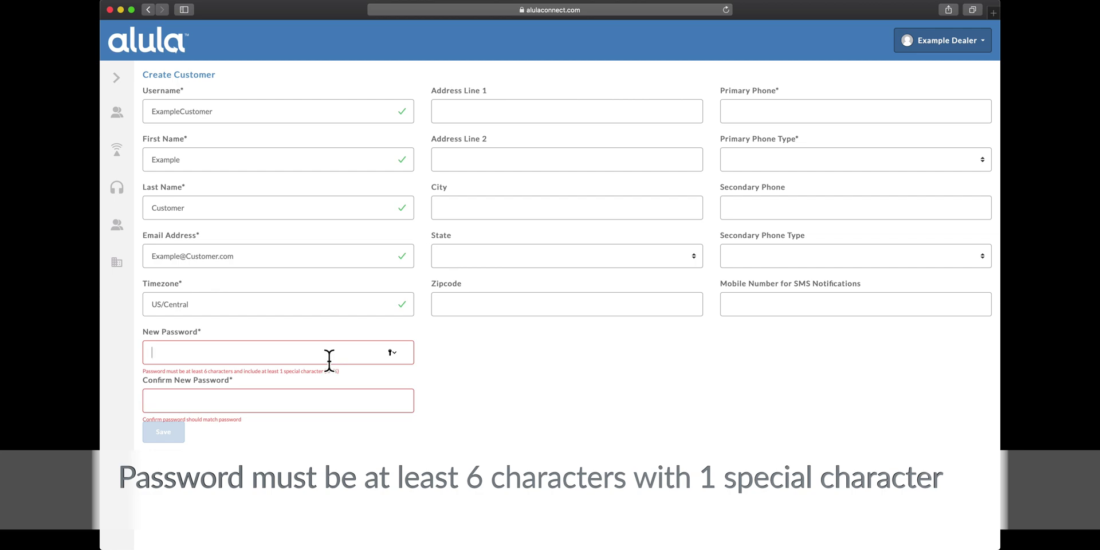
text(Ex)
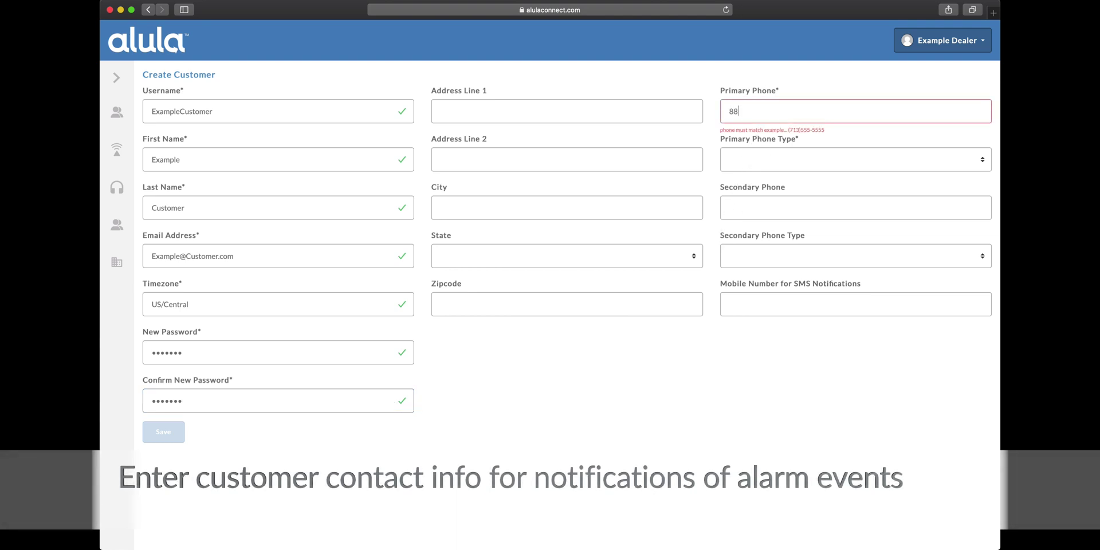
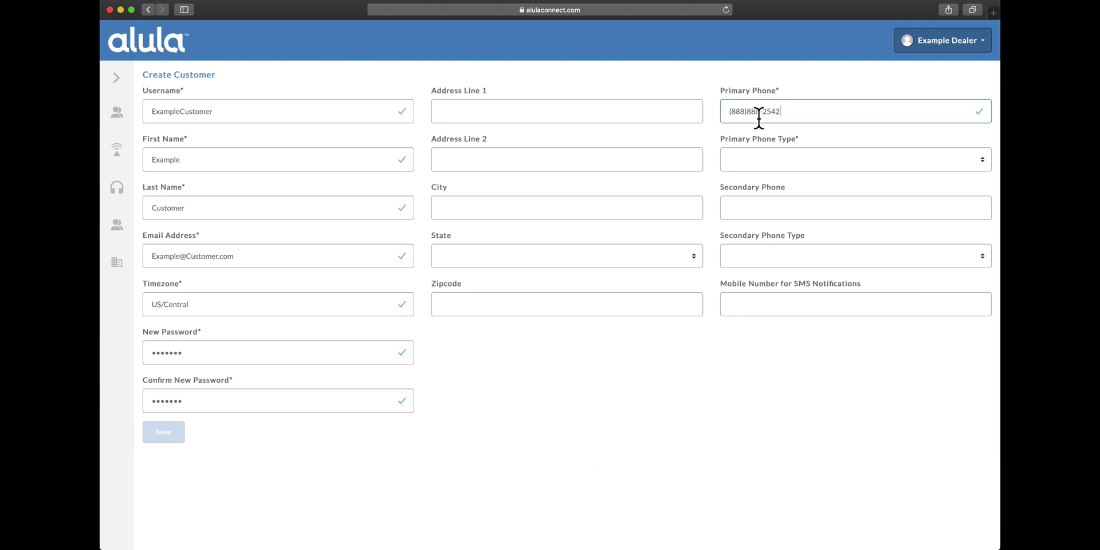
click(739, 159)
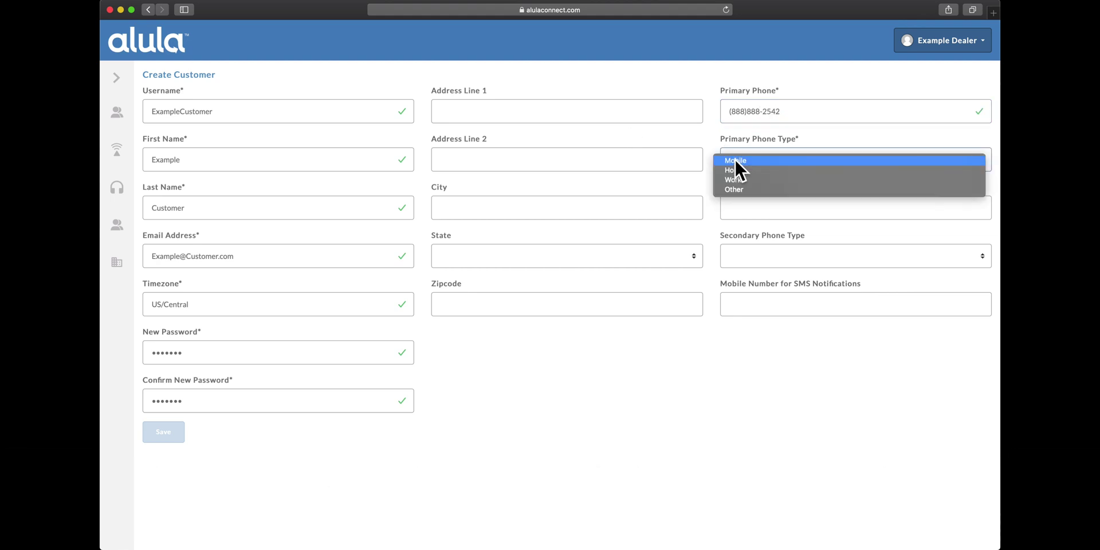
click(763, 180)
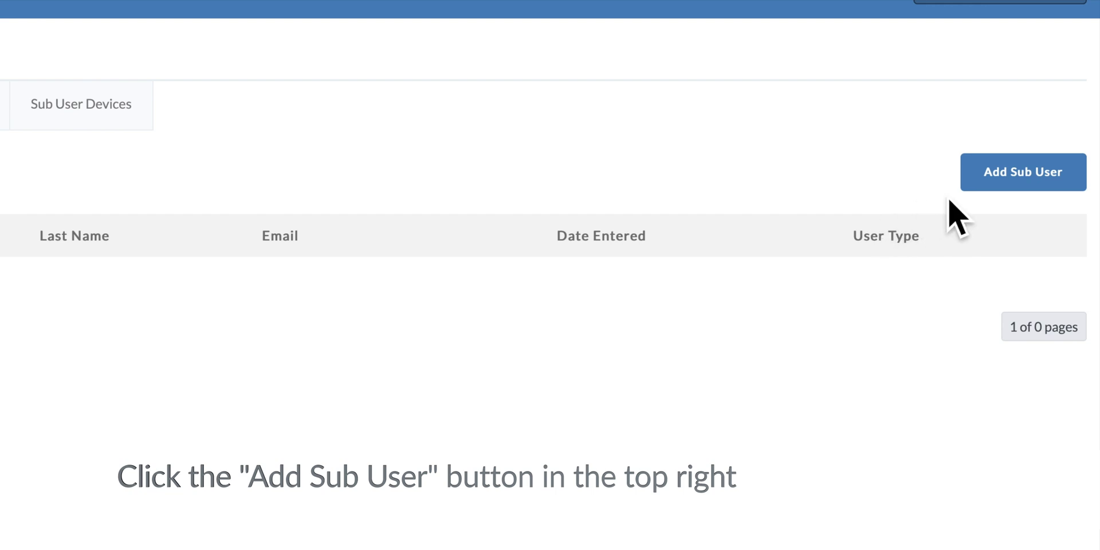
- Add a sub-user with a username, password and primary phone number, and save it
click(1001, 186)
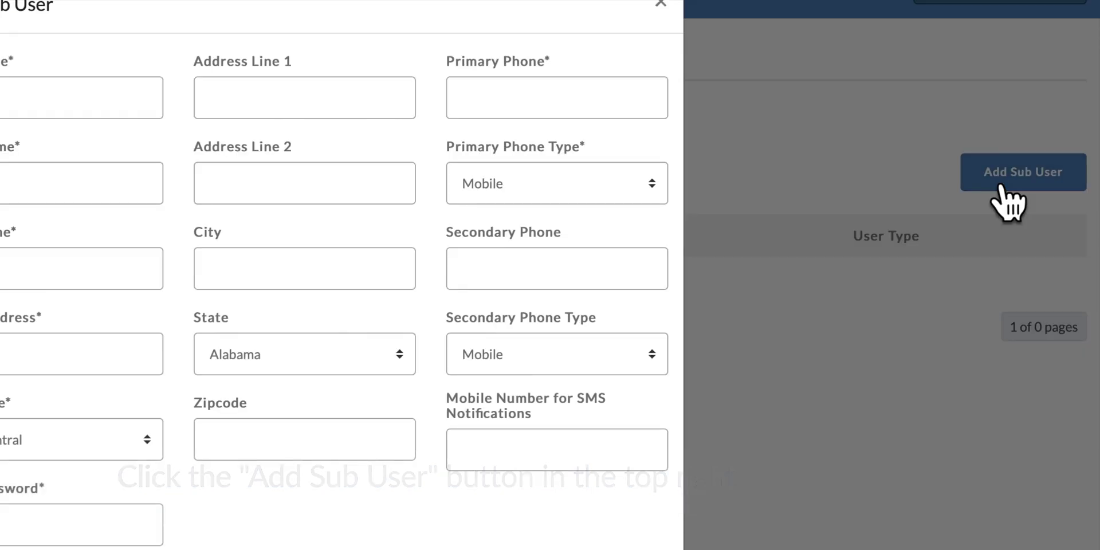
click(452, 113)
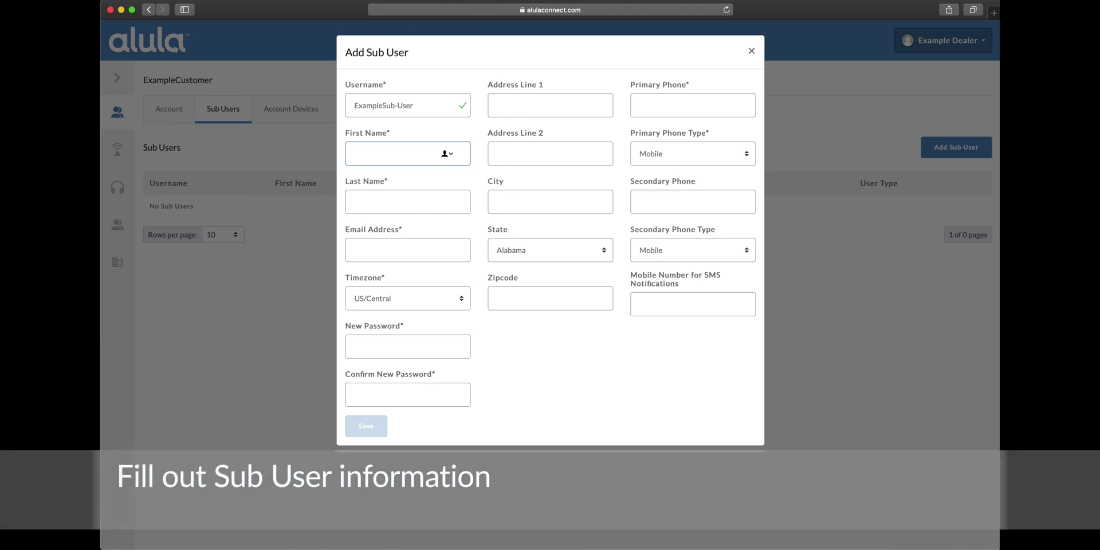
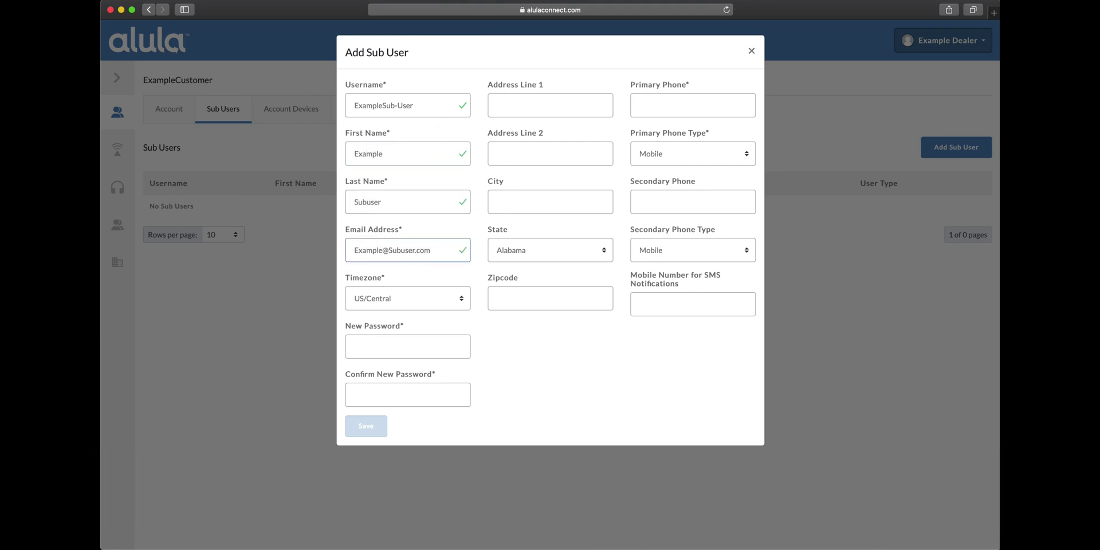
click(413, 350)
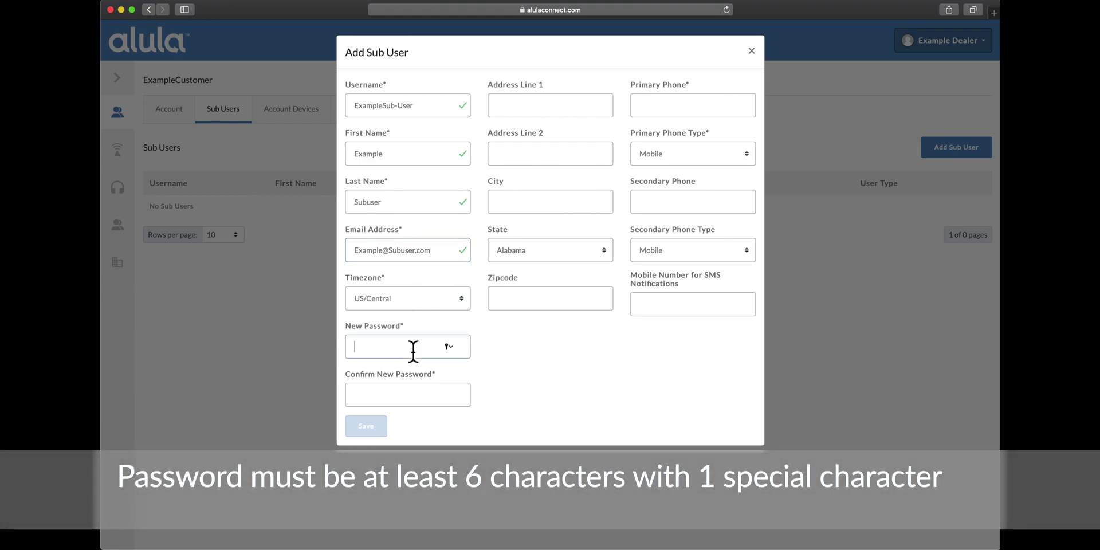
text(*******)
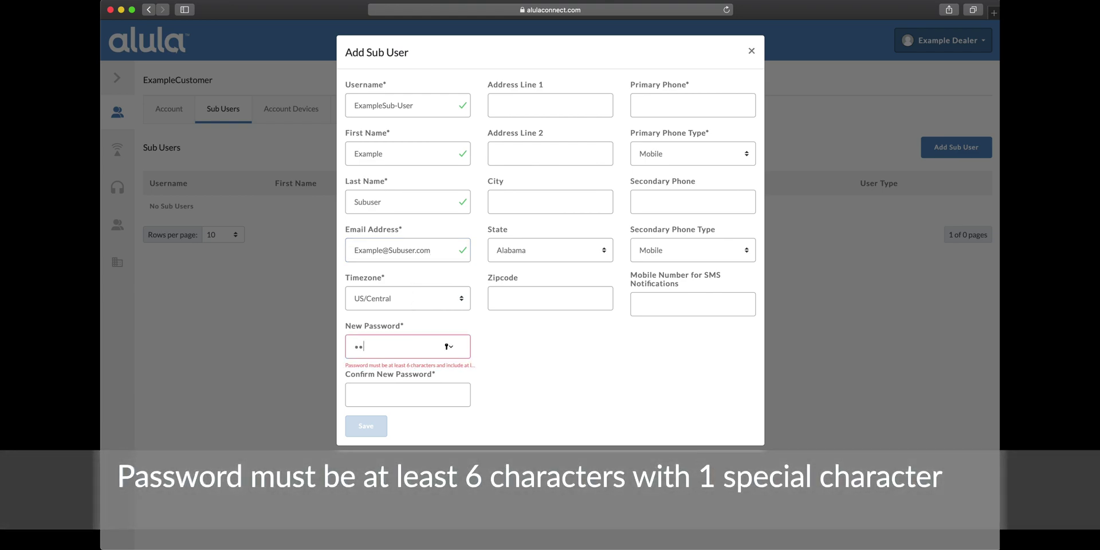
text(*******)
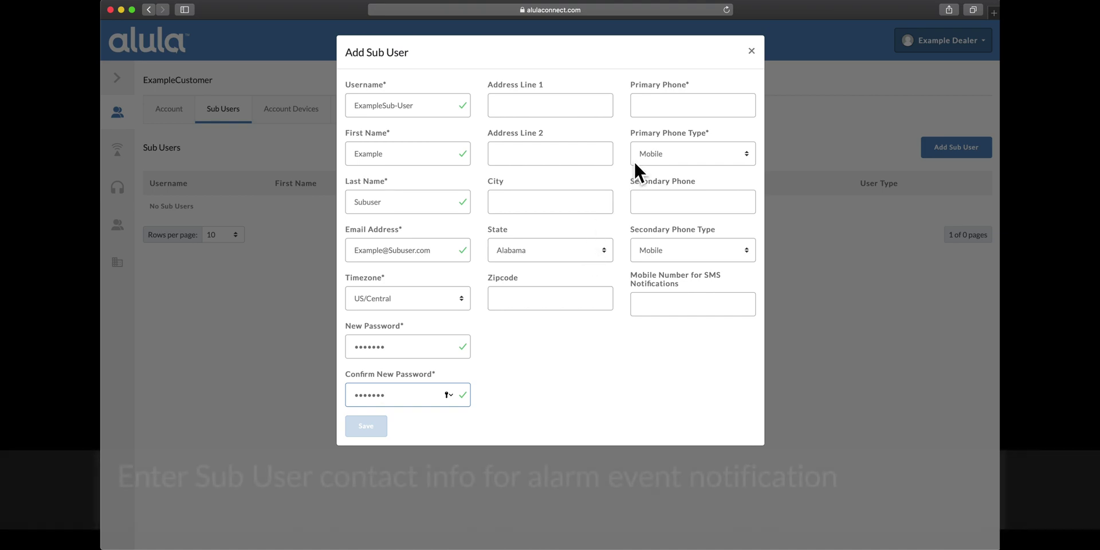
click(663, 109)
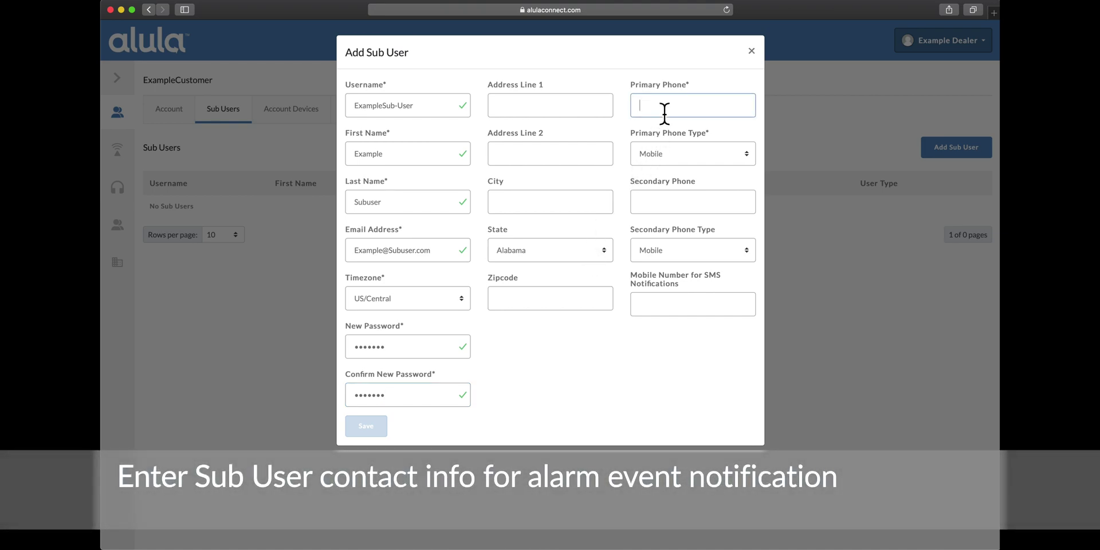
text((555)555-5555)
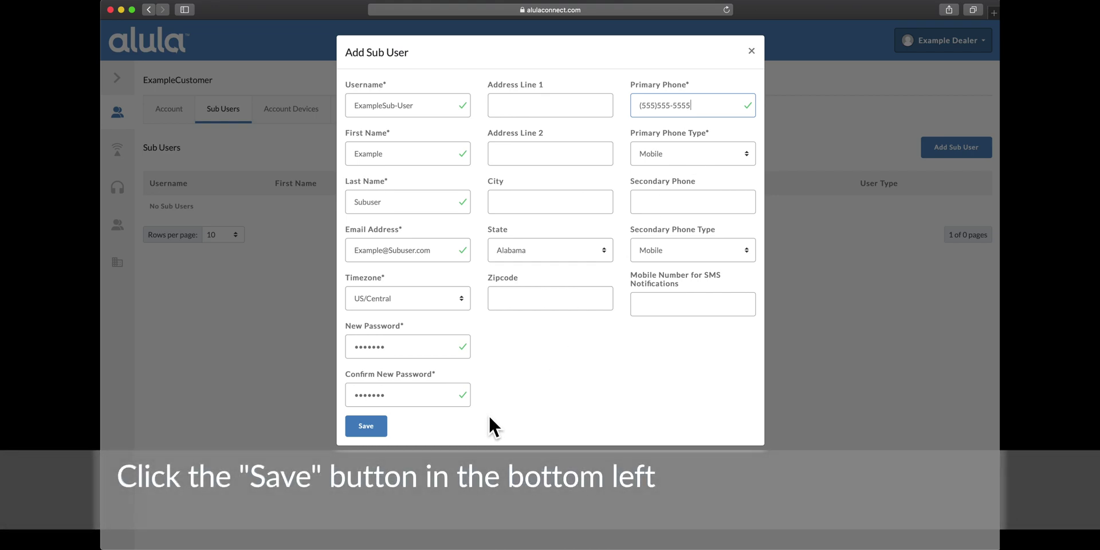
click(367, 427)
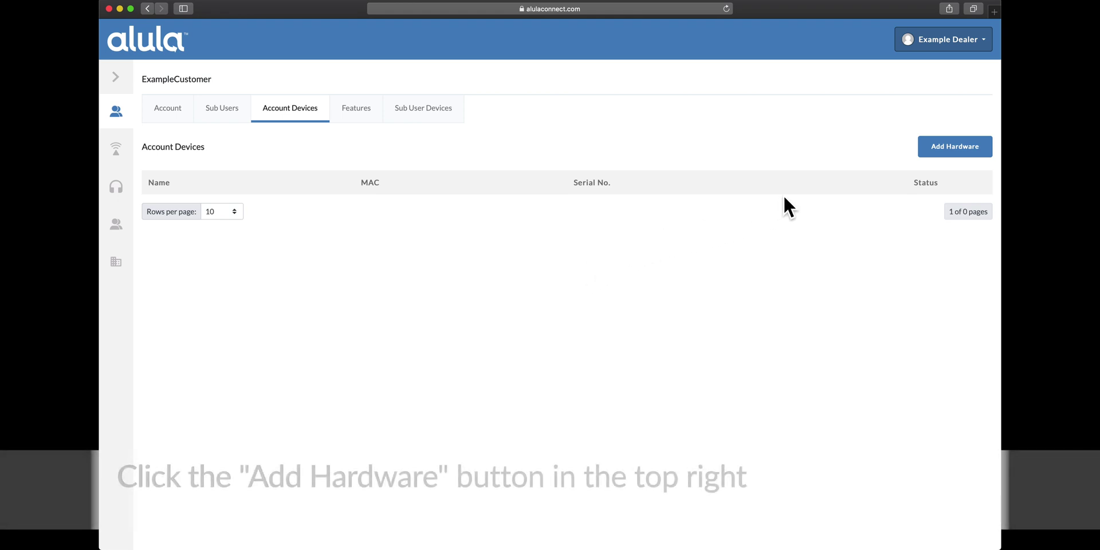
click(937, 150)
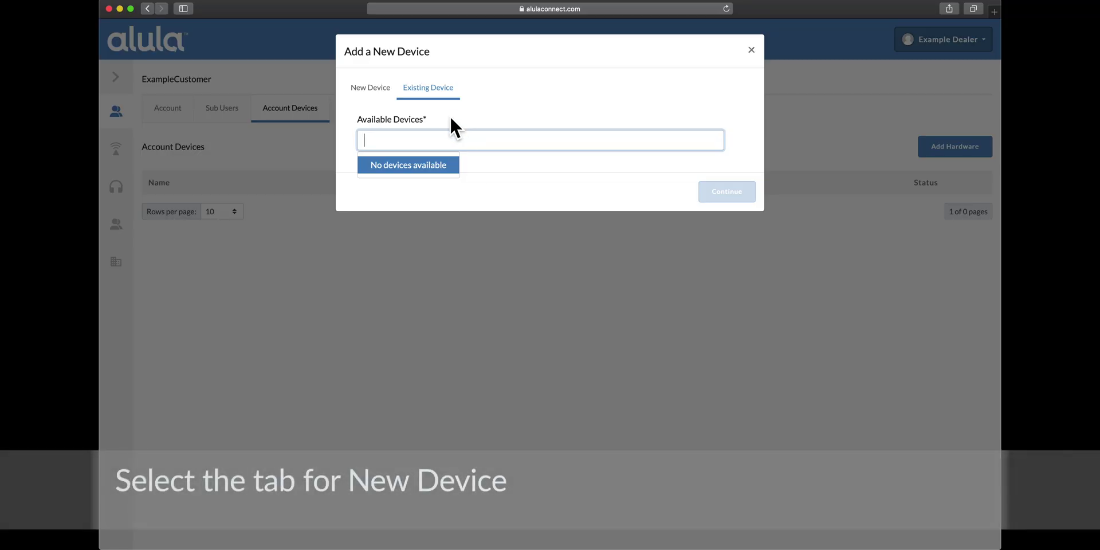
click(380, 90)
click(394, 154)
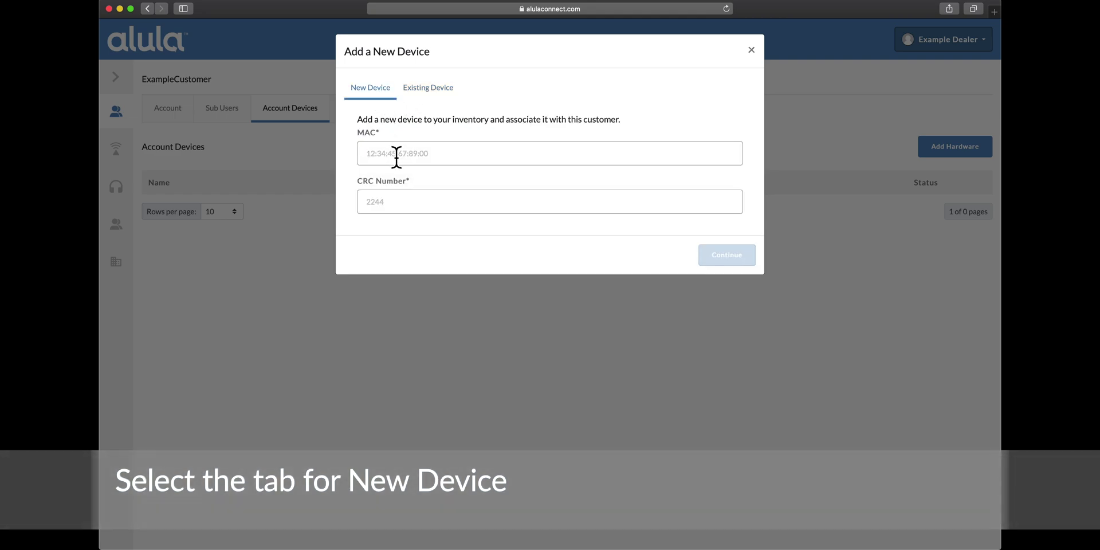
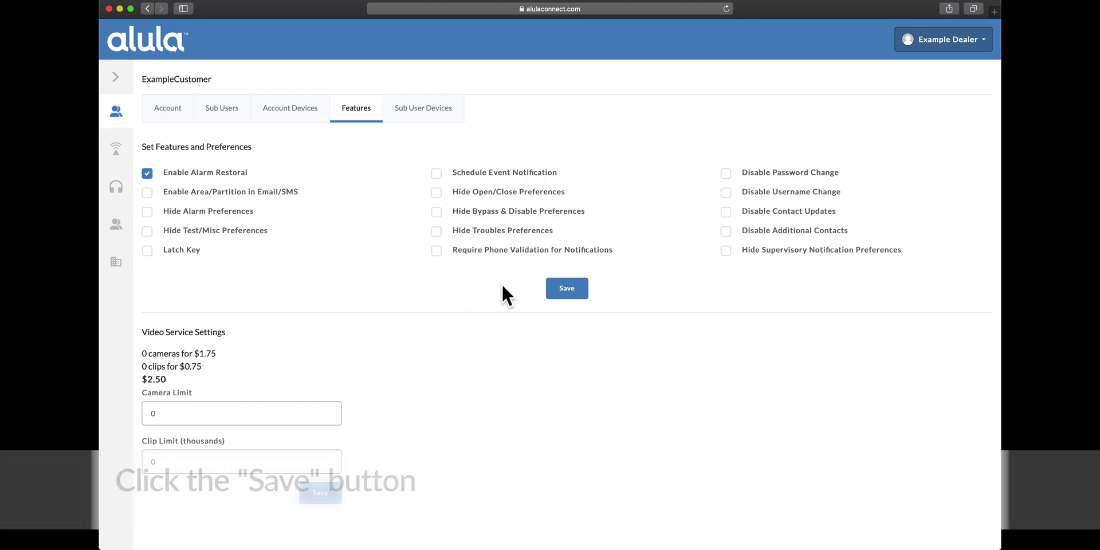
- Save the feature preferences with only Enable Alarm Restoral ticked
click(566, 291)
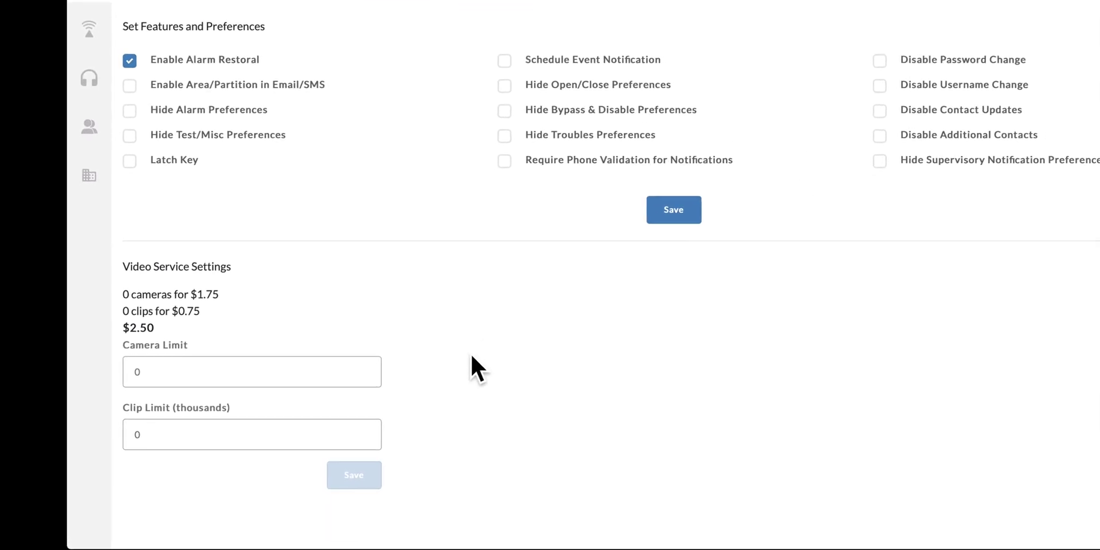
- Set the Camera Limit to 4 and the Clip Limit to 4000, then save
click(381, 357)
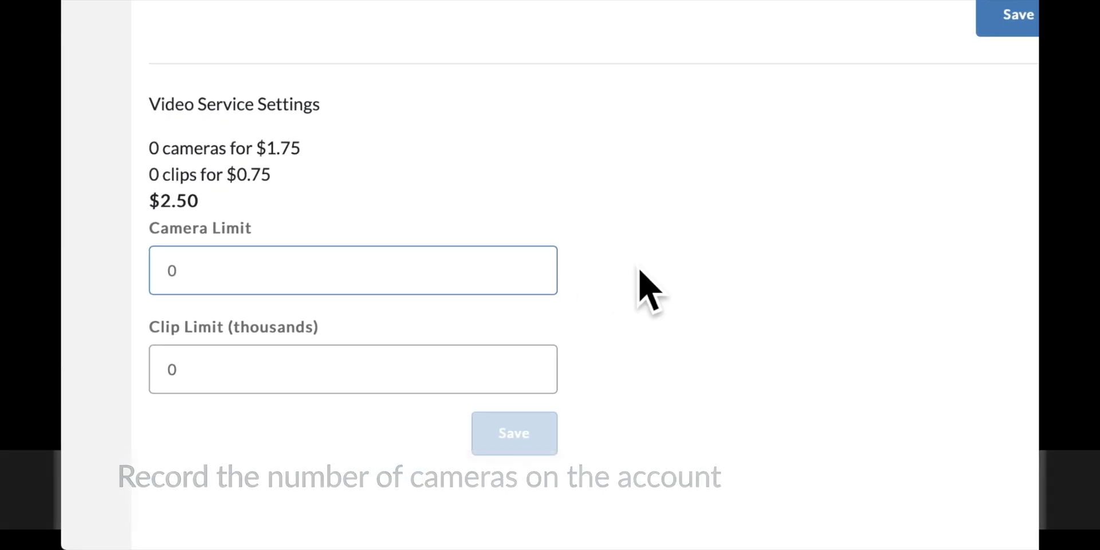
key(BackSpace)
text(4)
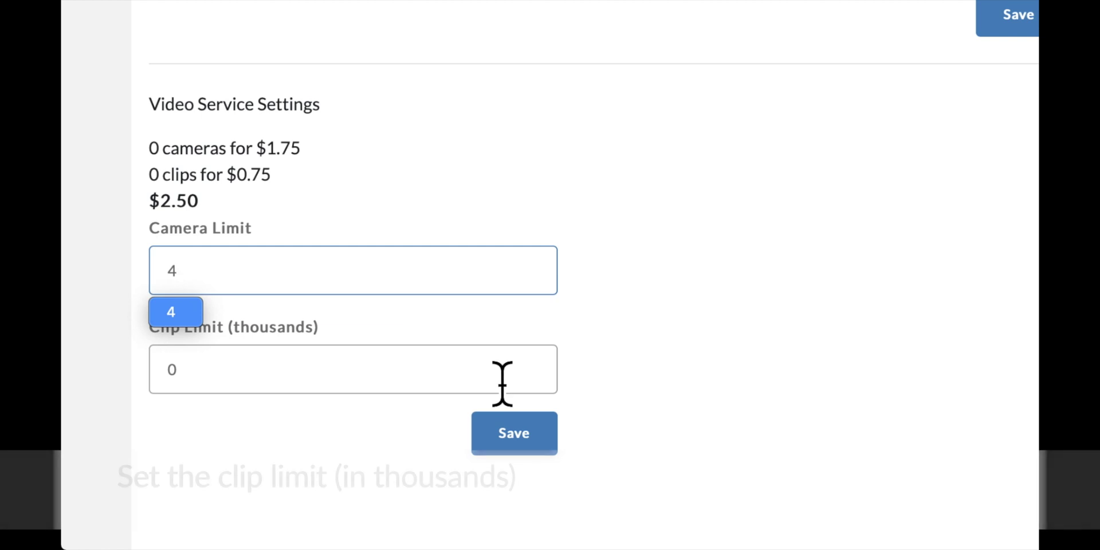
click(503, 383)
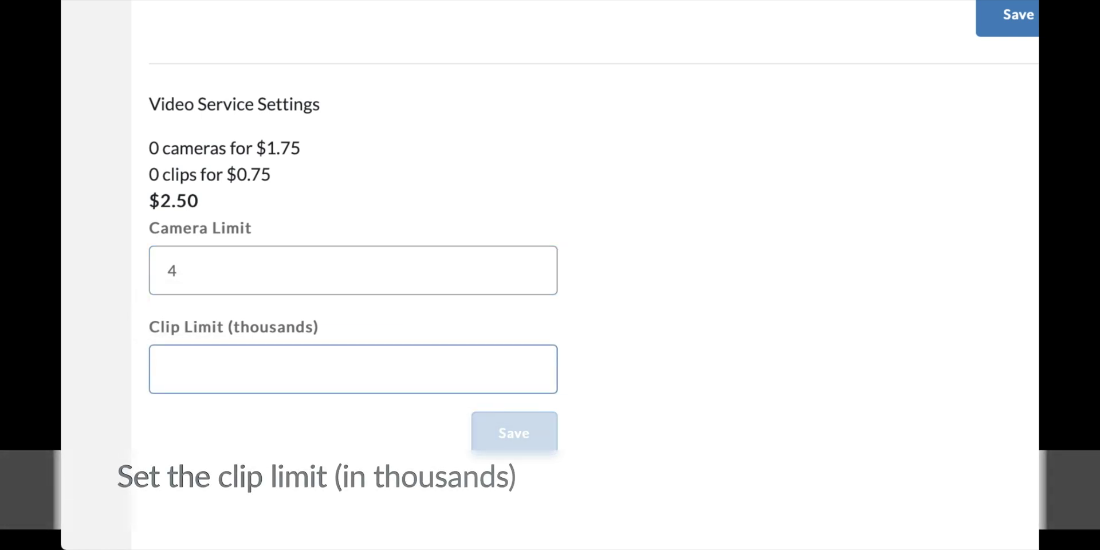
text(4000)
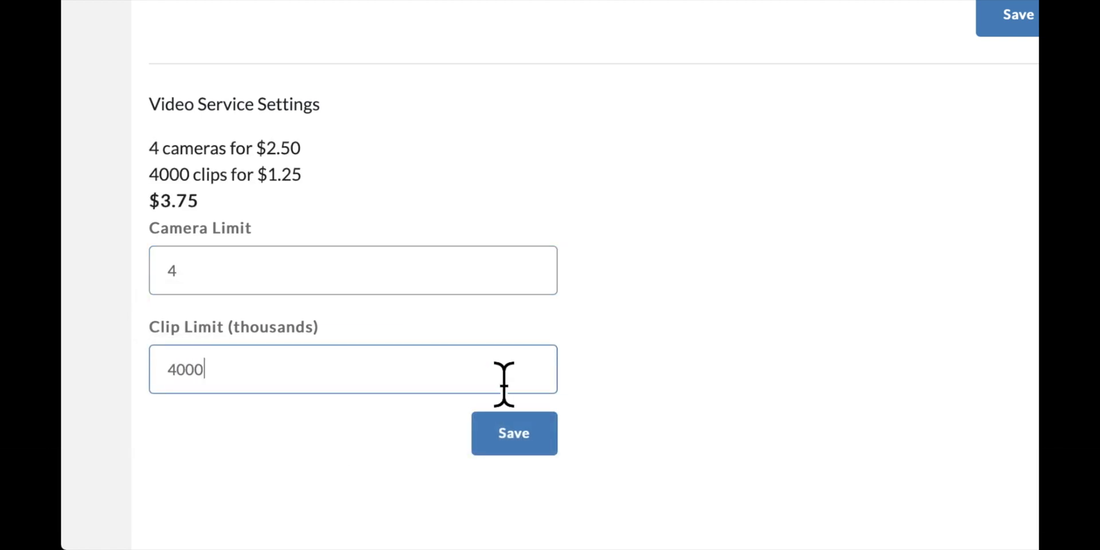
click(545, 446)
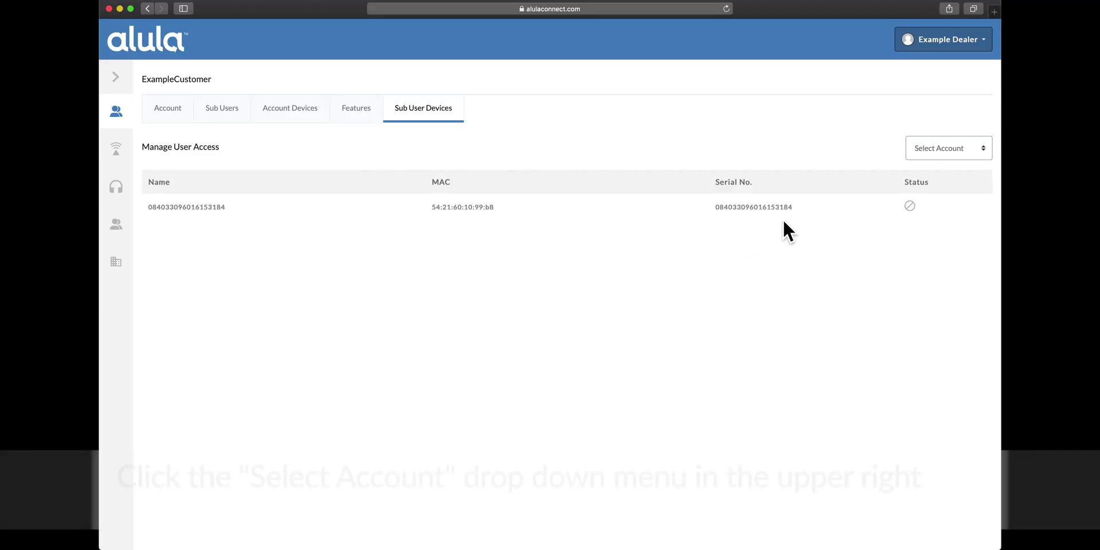
- Choose the sub-user from the Select Account dropdown to manage their device access
click(970, 153)
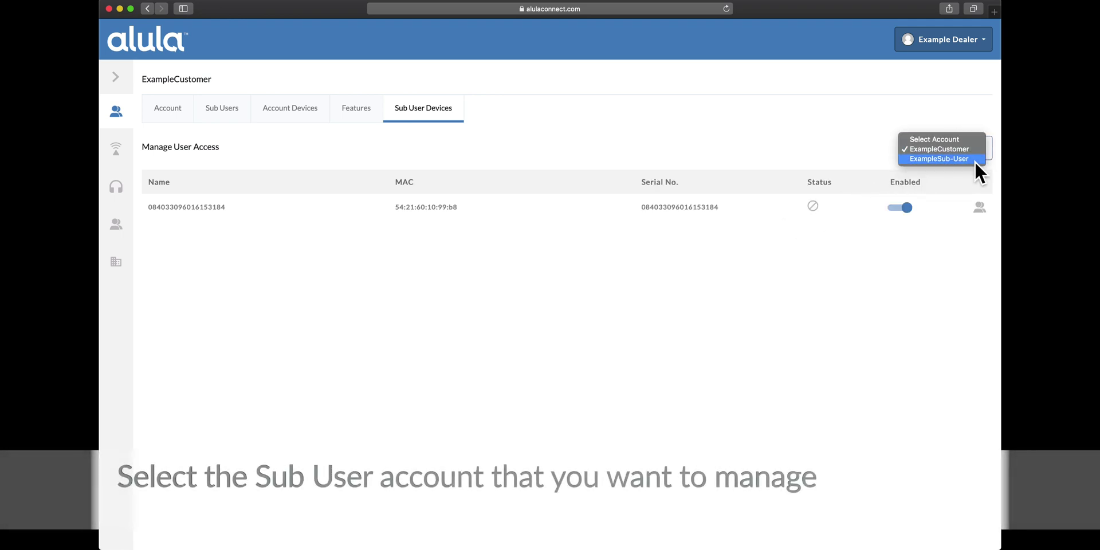
click(974, 161)
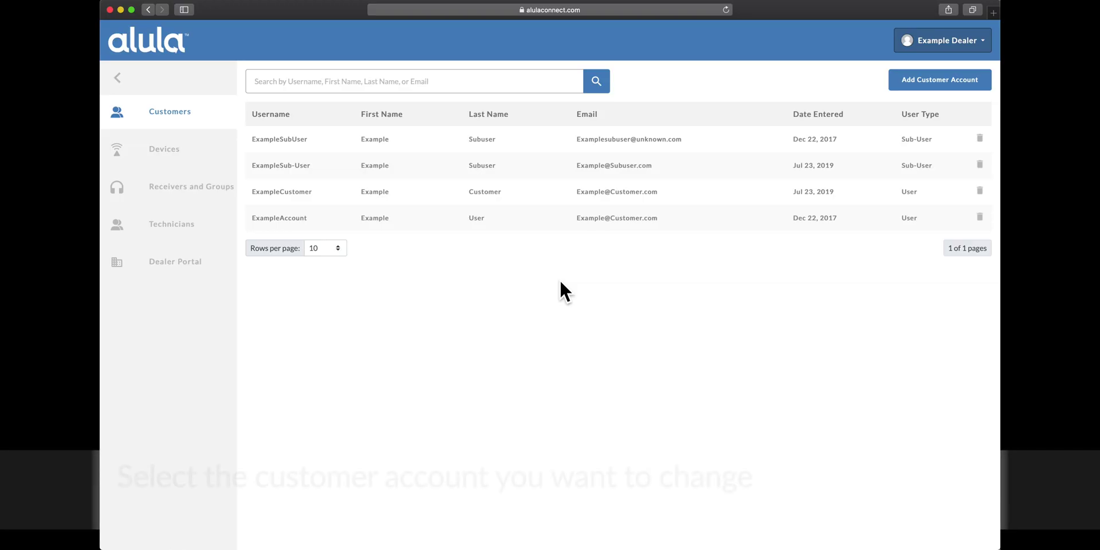
- Open the customer's account details and launch Reset Password from More Actions
click(553, 206)
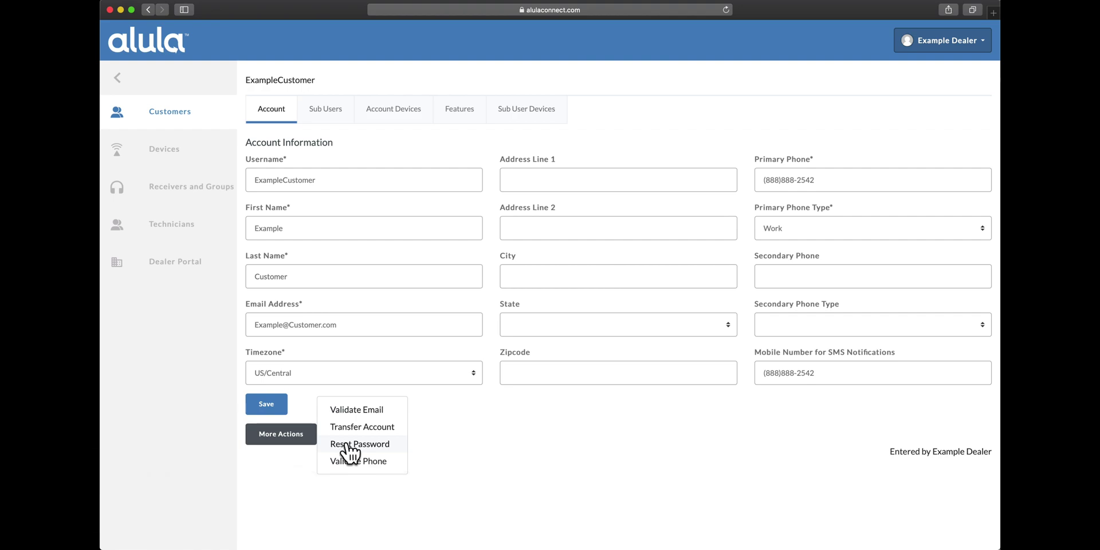
click(349, 444)
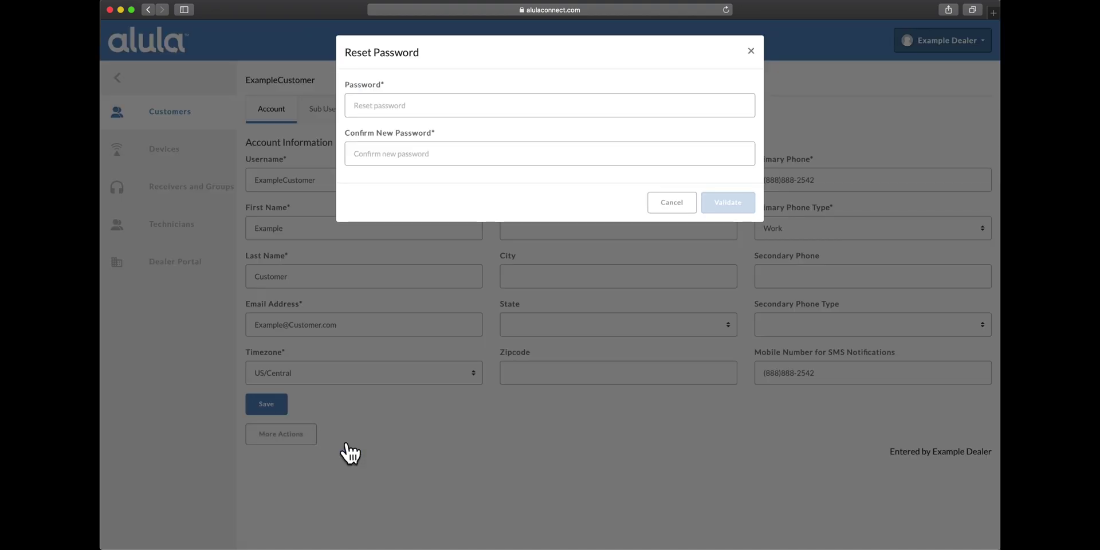
- Type the new password into the Password and Confirm New Password fields, then validate
click(400, 109)
text(1234)
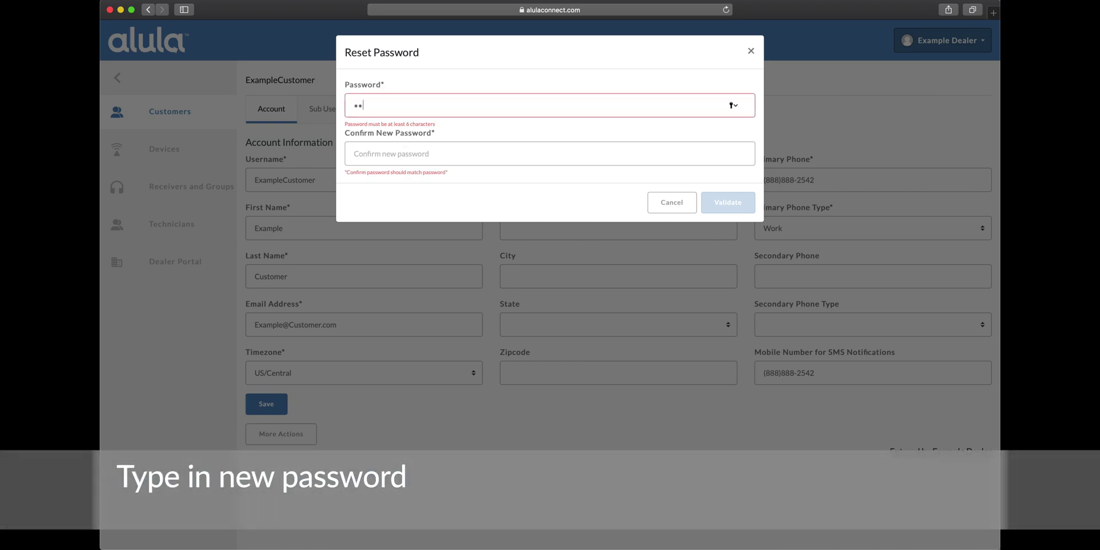
text(56)
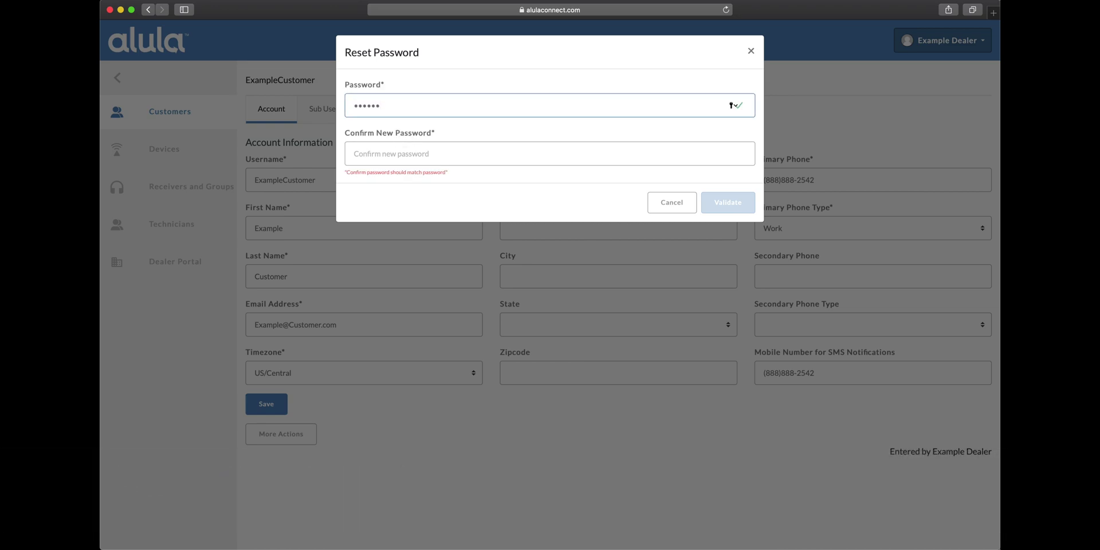
click(404, 162)
text(12)
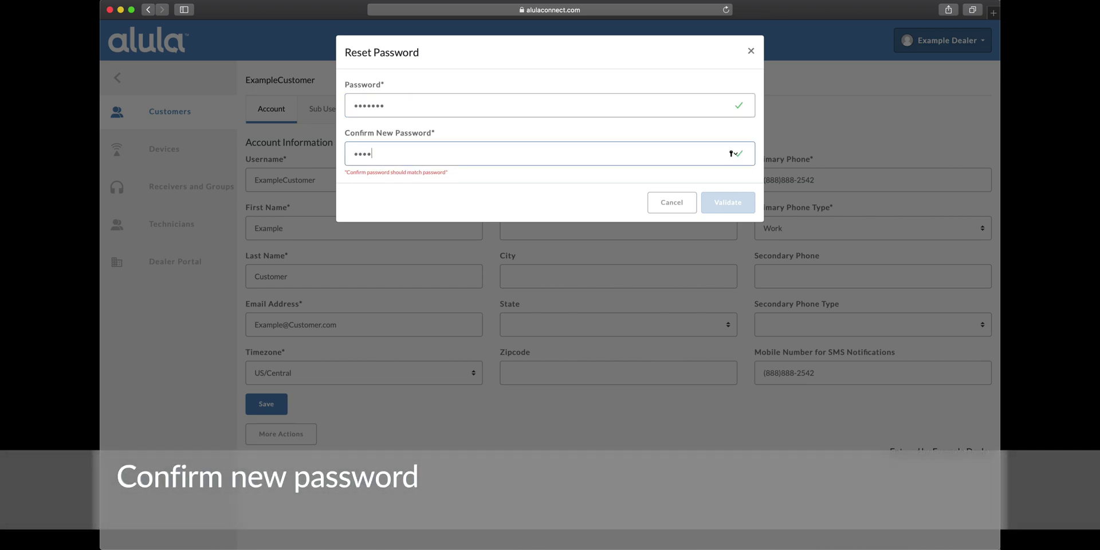
text(34567)
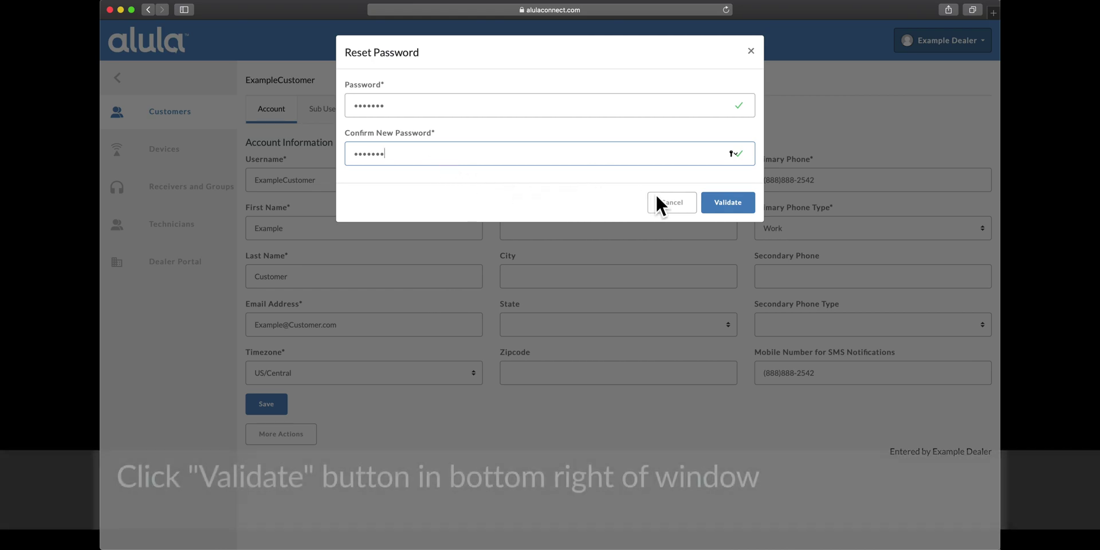
click(720, 210)
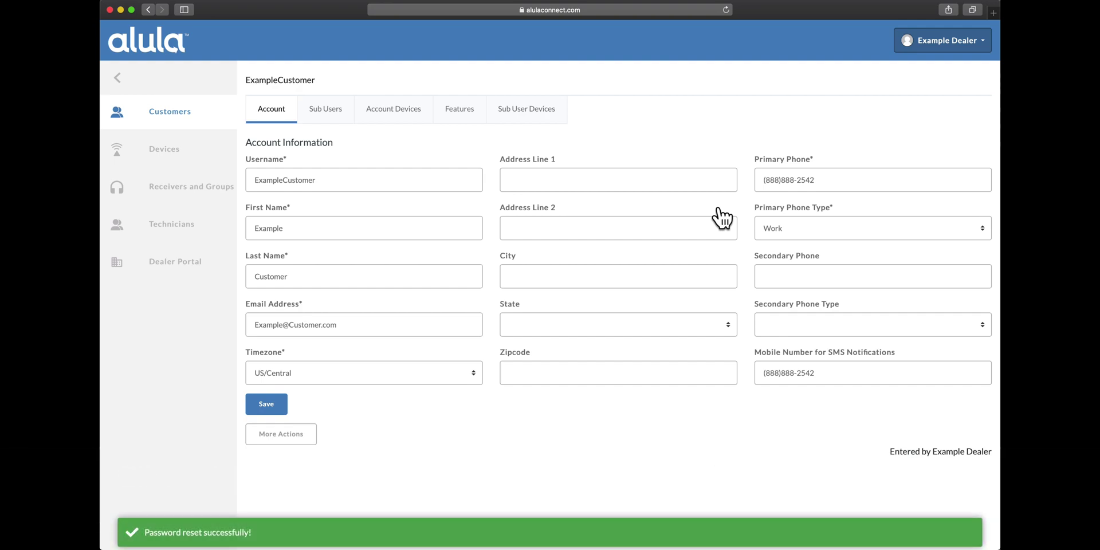